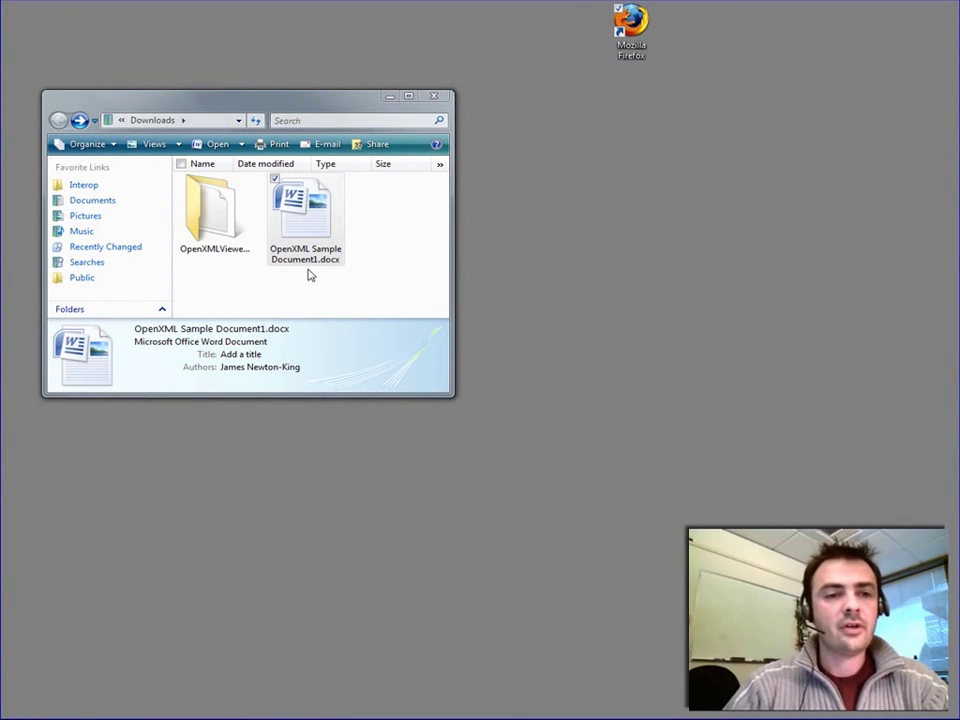
click(304, 228)
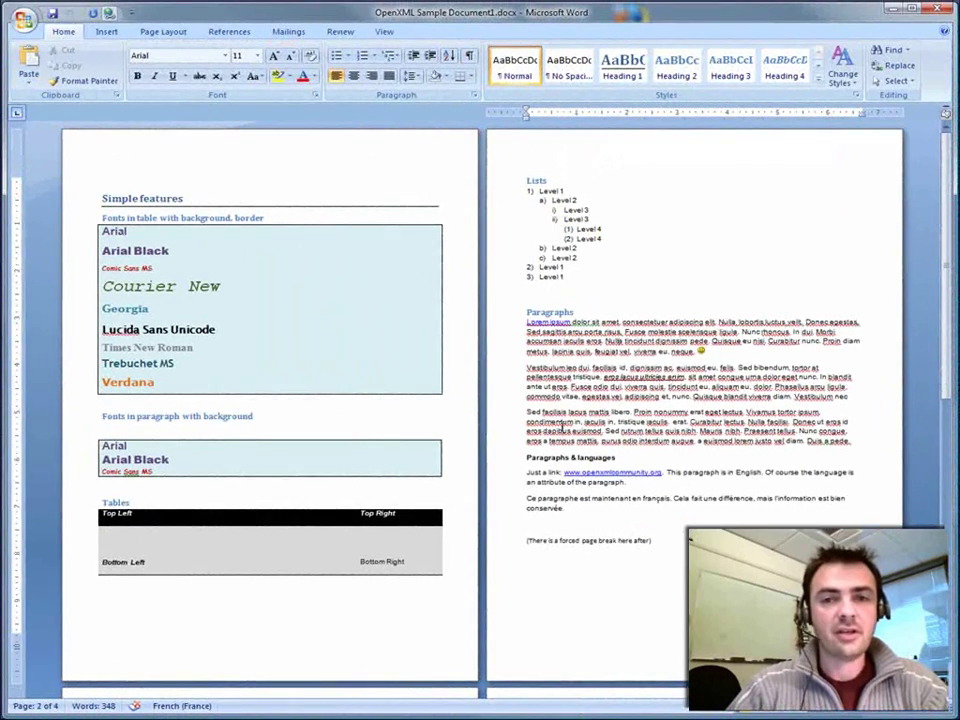
click(891, 9)
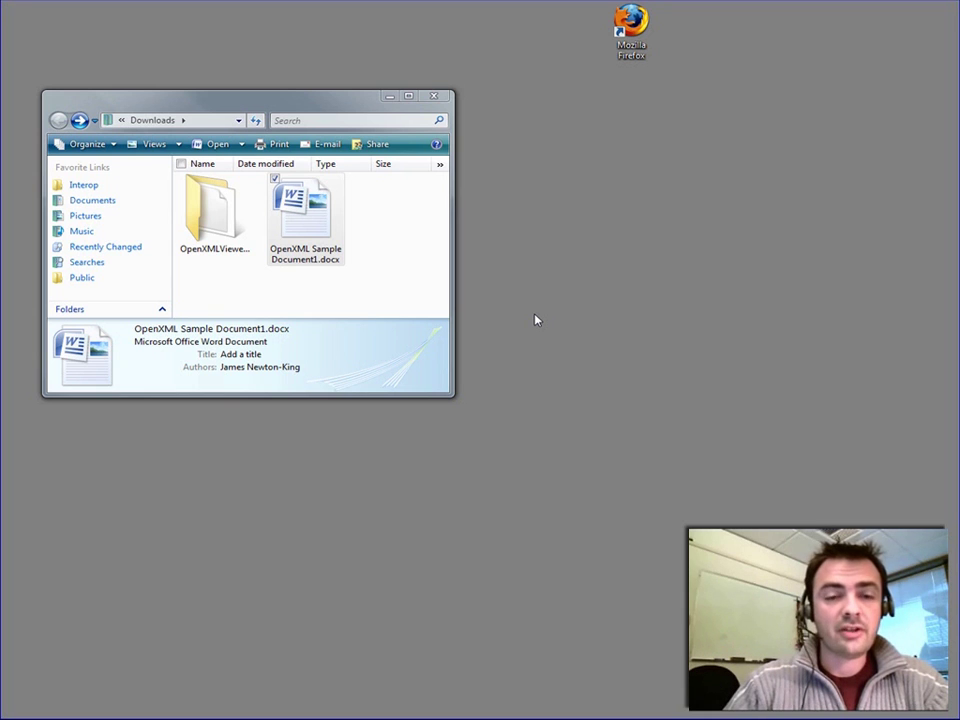
- Launch Firefox and go to the CodePlex OpenXMLViewer project page
double_click(631, 25)
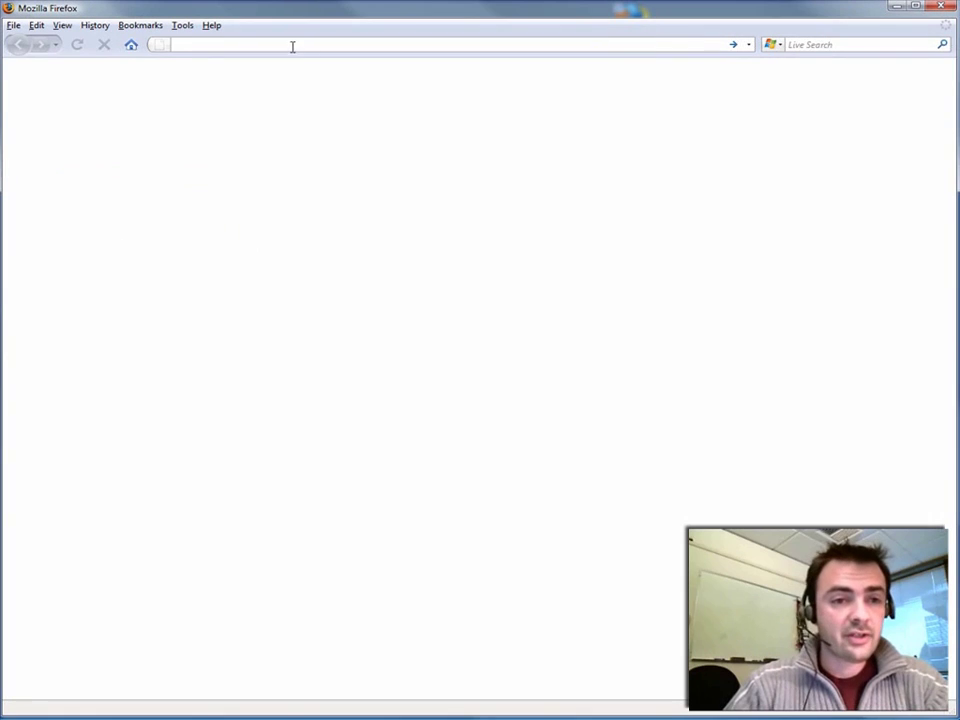
text(http://www.codeplex.com/OpenXMLViewer)
key(Return)
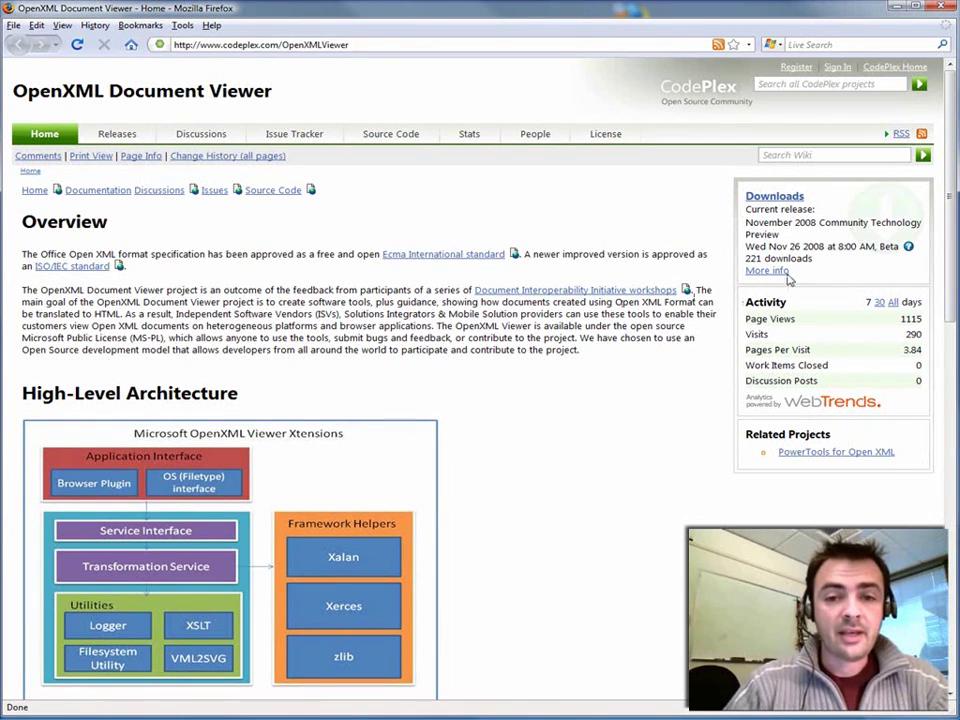
- Download OpenXMLViewer_win_firefox.zip from the Downloads page after agreeing to the license
click(770, 195)
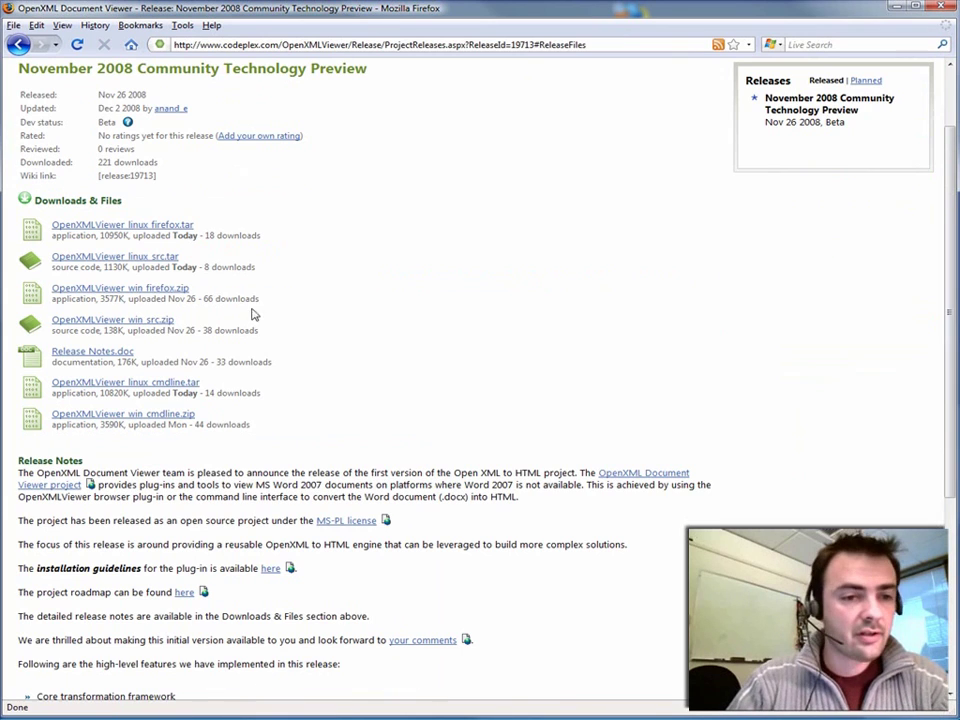
click(145, 289)
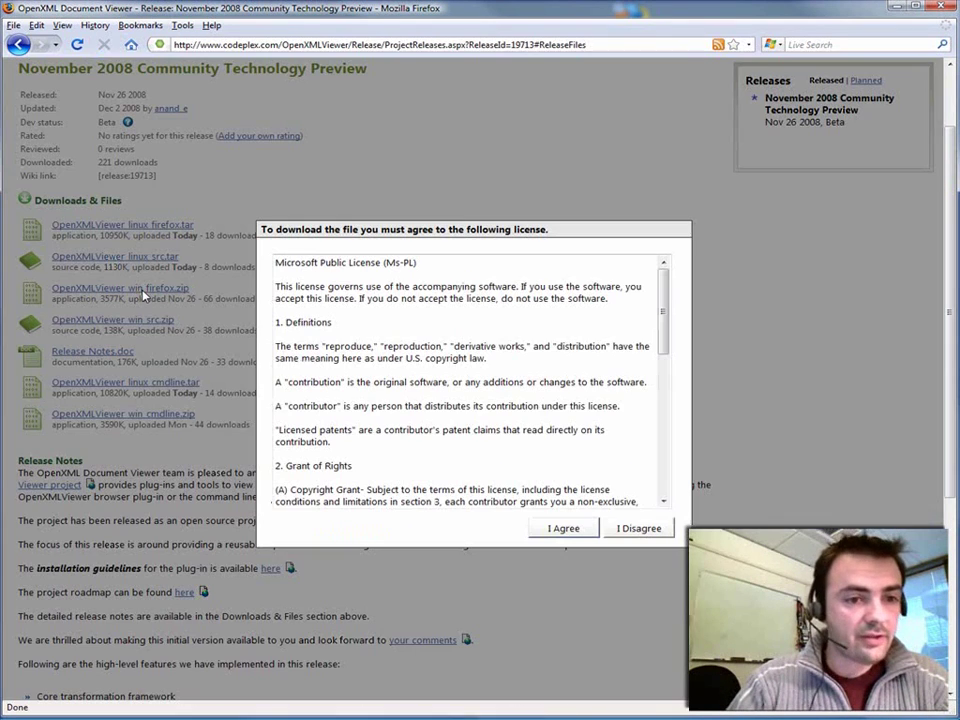
click(563, 527)
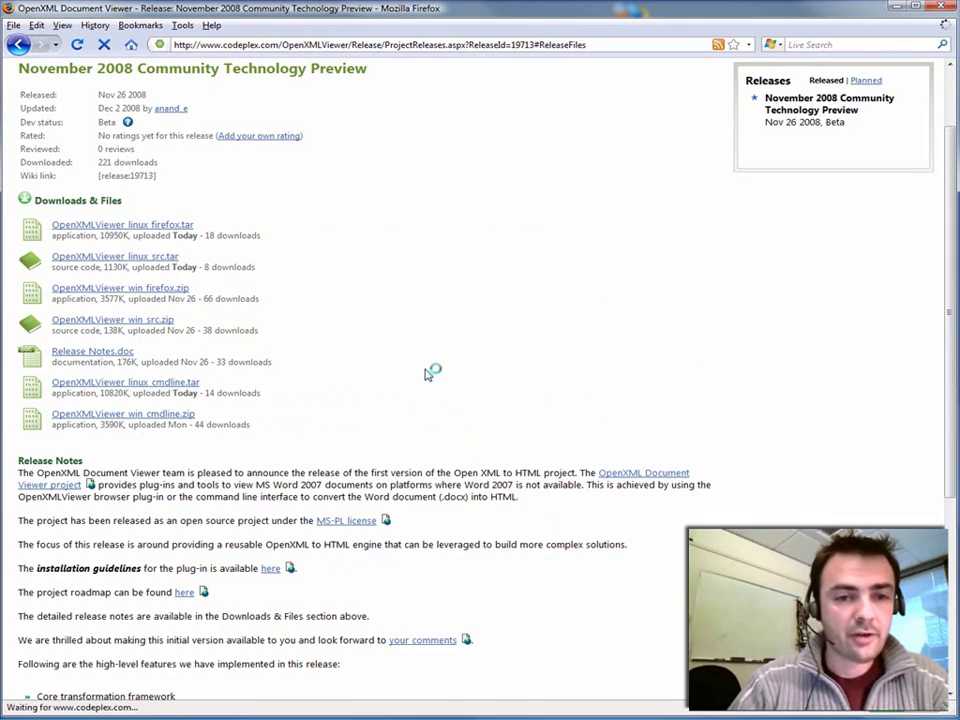
click(525, 435)
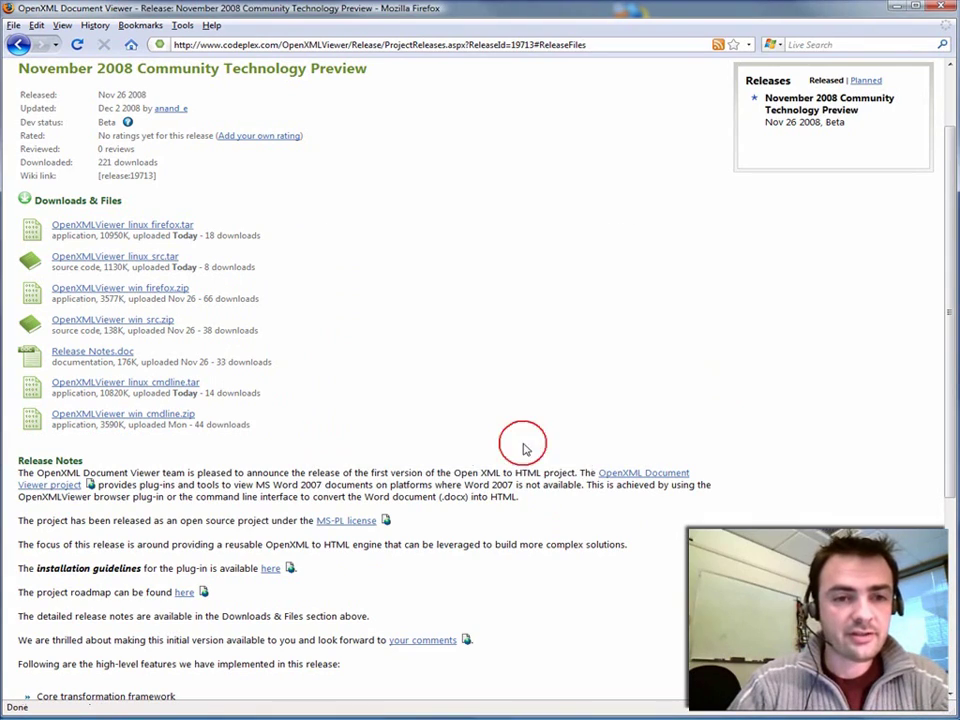
click(711, 193)
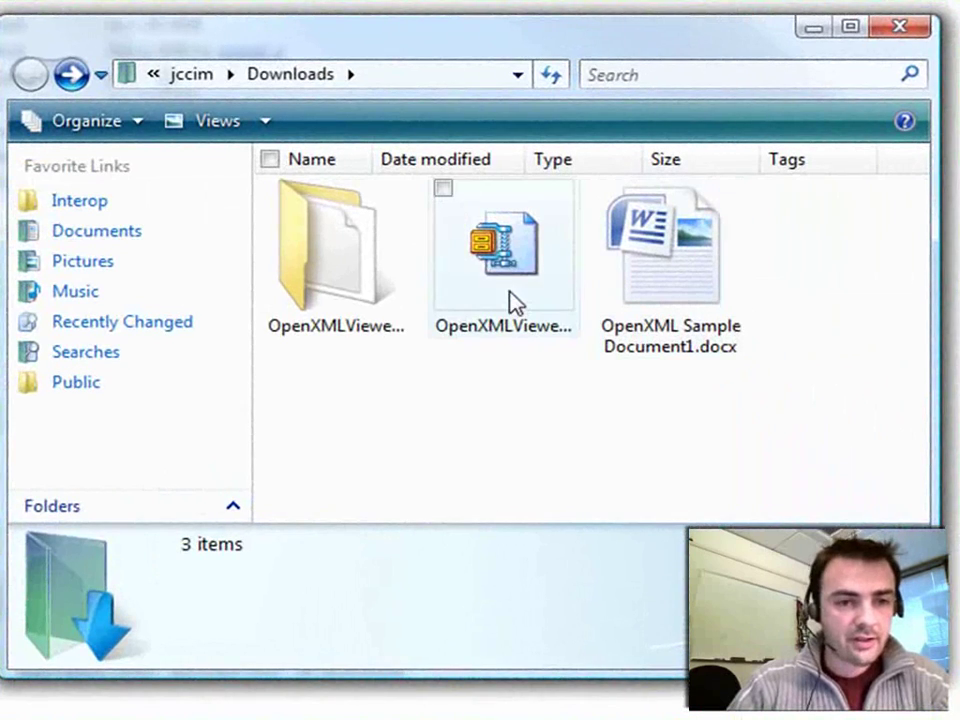
- Open the extracted OpenXMLViewer_win_firefox folder in Windows Explorer
click(490, 308)
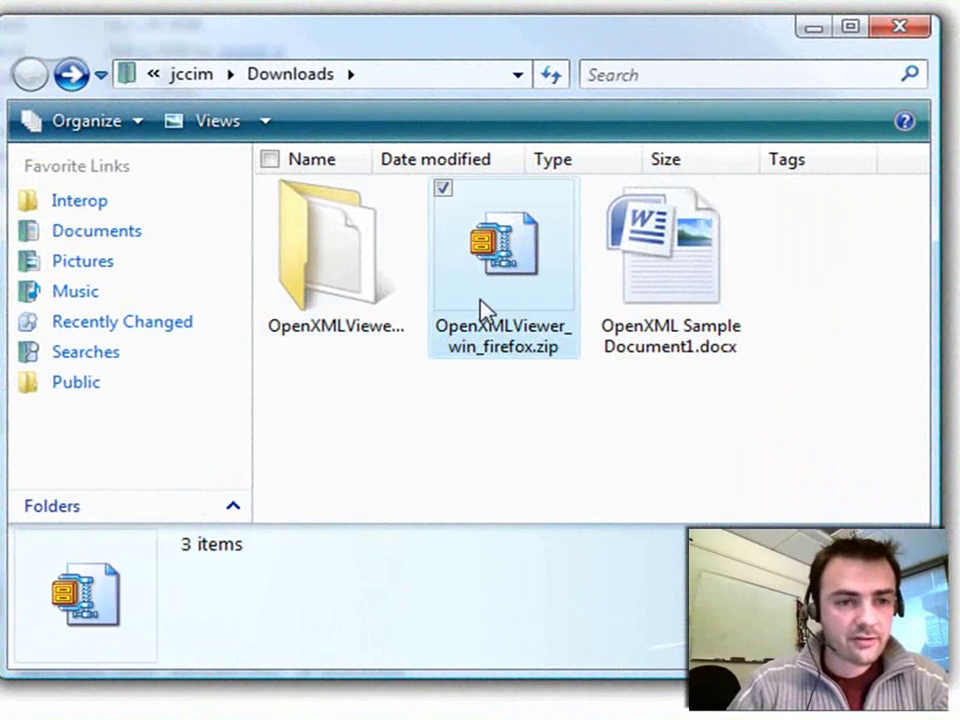
click(345, 262)
double_click(338, 268)
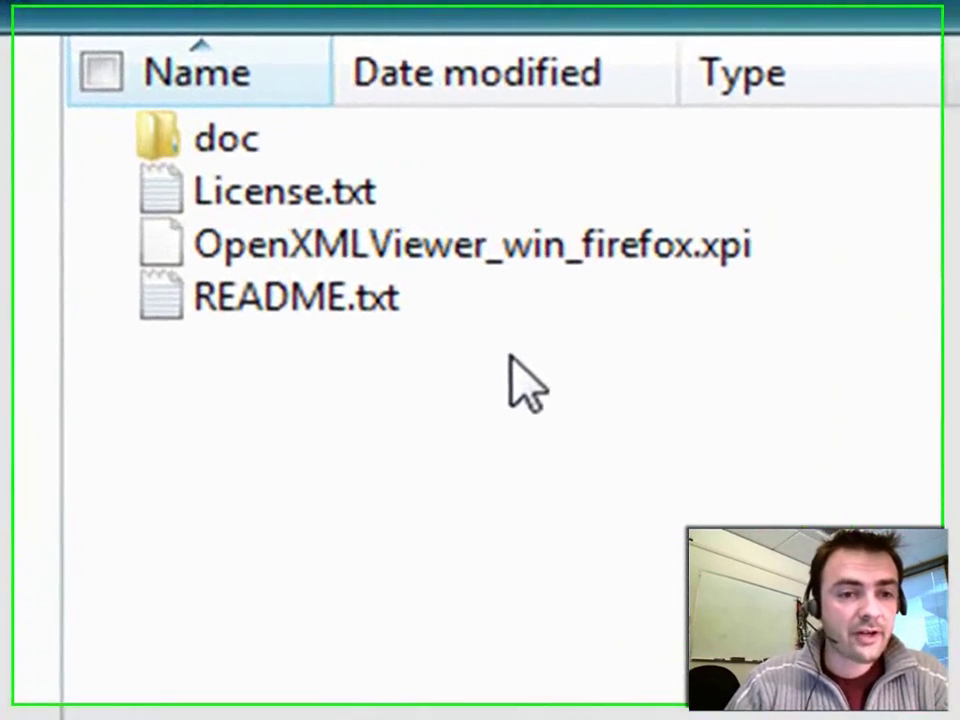
- Drag OpenXMLViewer_win_firefox.xpi onto Firefox, install it, and restart Firefox
click(520, 248)
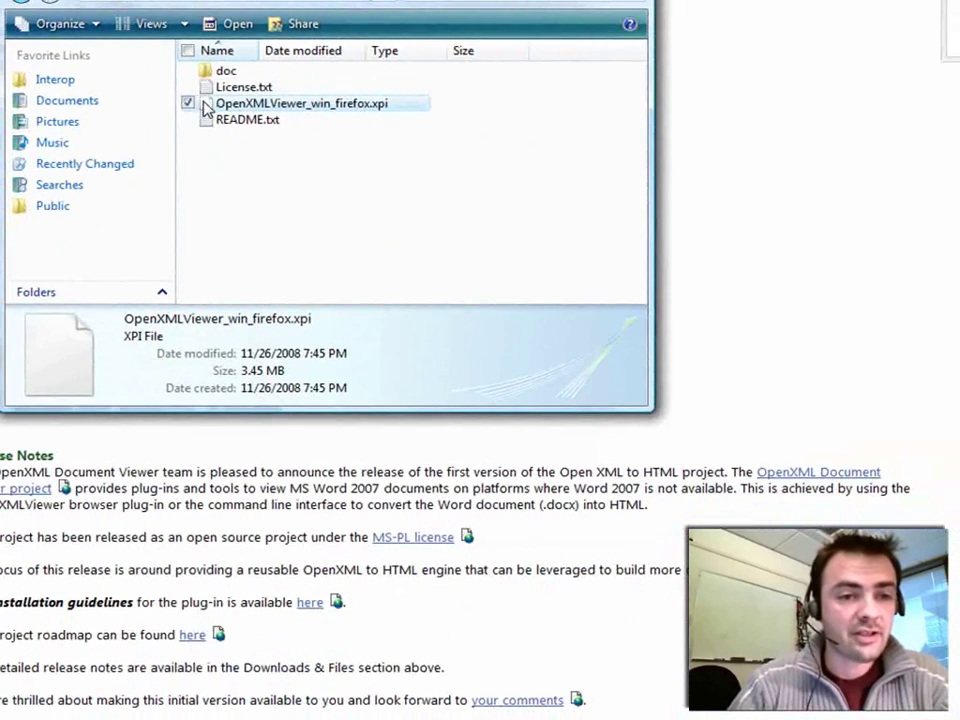
drag(150, 245, 829, 261)
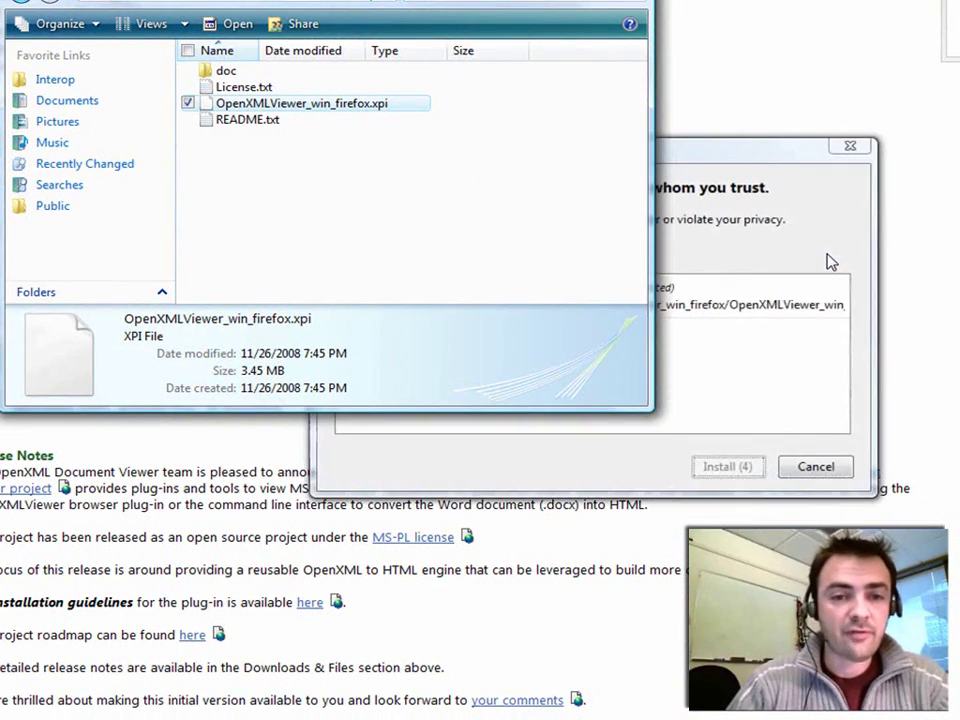
click(757, 157)
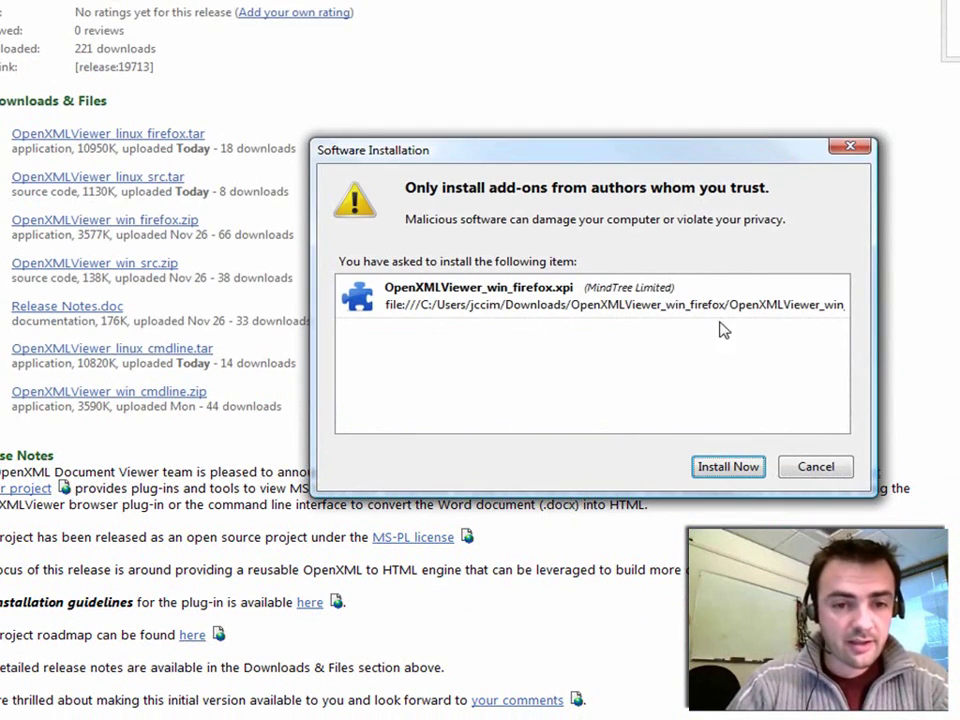
click(739, 466)
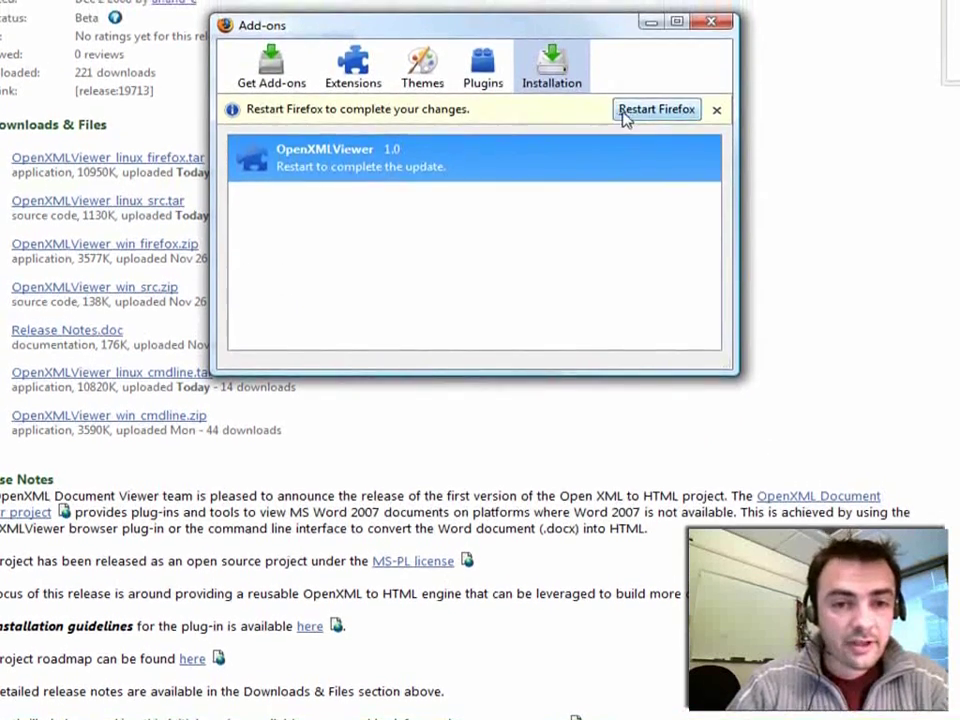
click(655, 109)
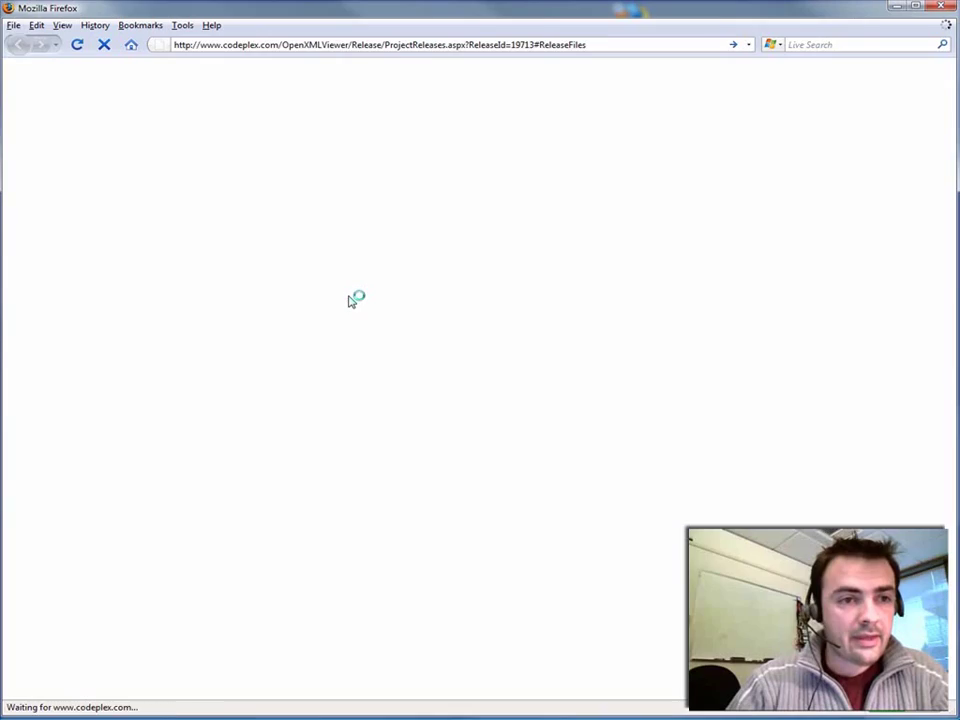
- Drag OpenXML Sample Document1.docx from Downloads into Firefox to render it as a web page
key(alt+Tab)
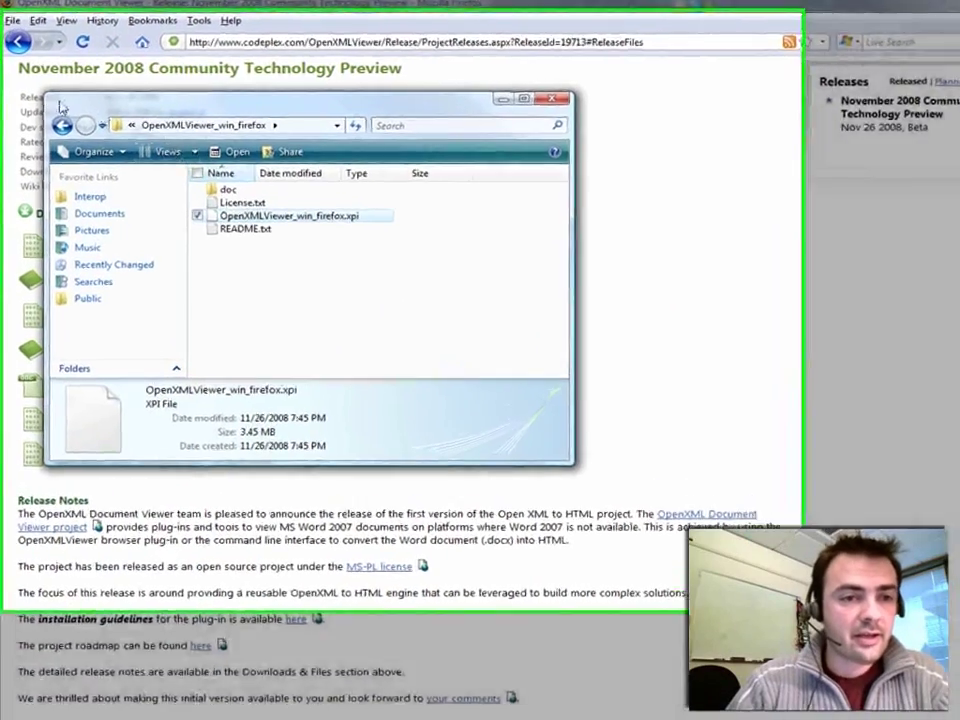
click(58, 120)
click(488, 310)
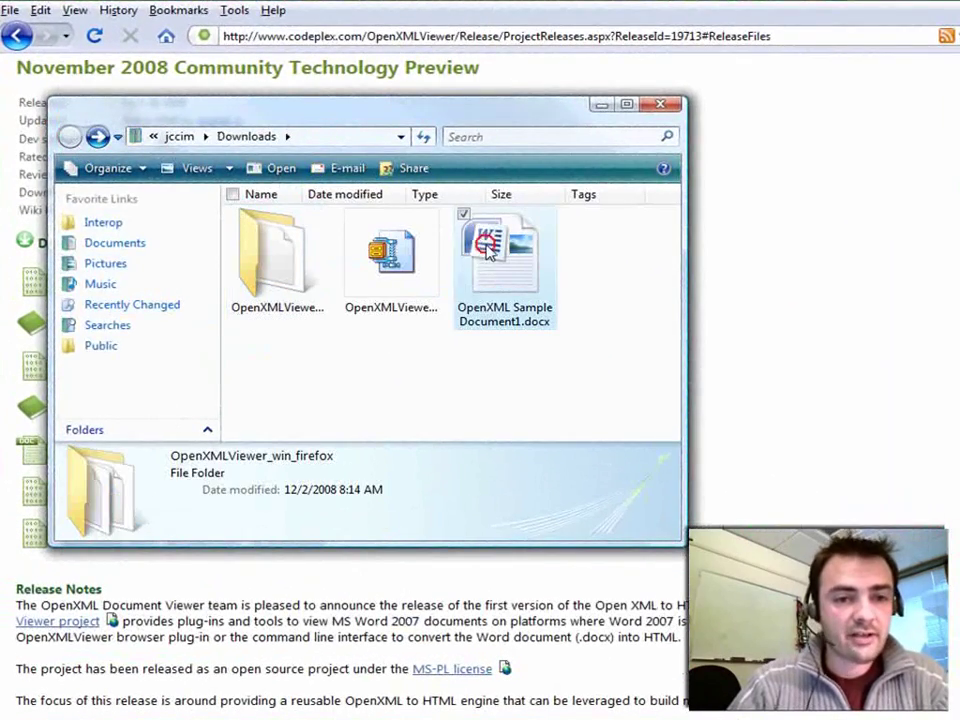
drag(489, 289, 898, 350)
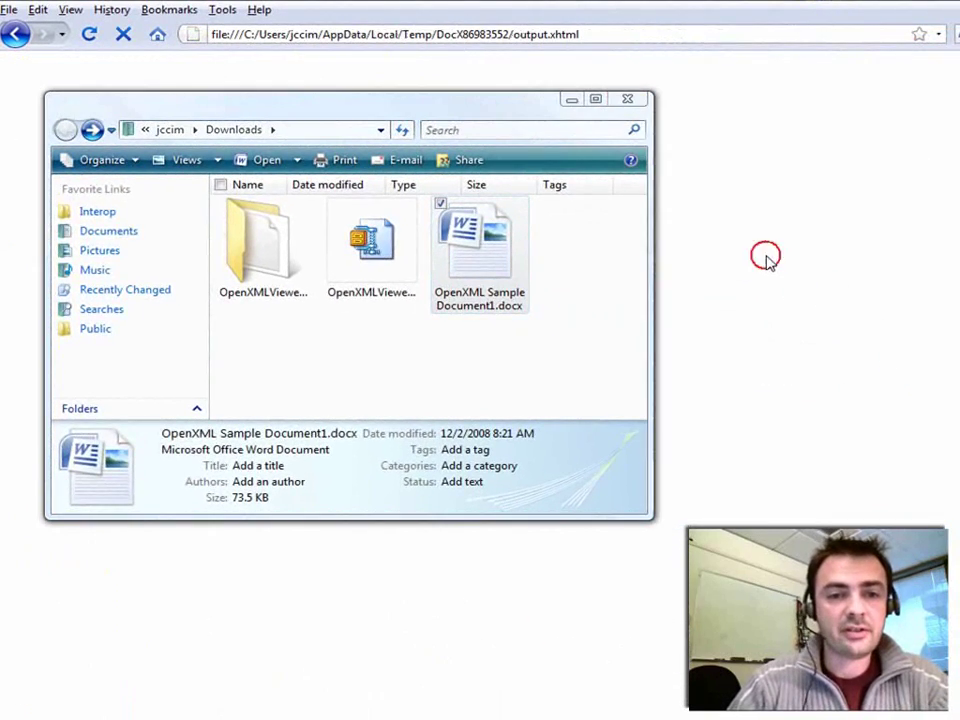
click(804, 345)
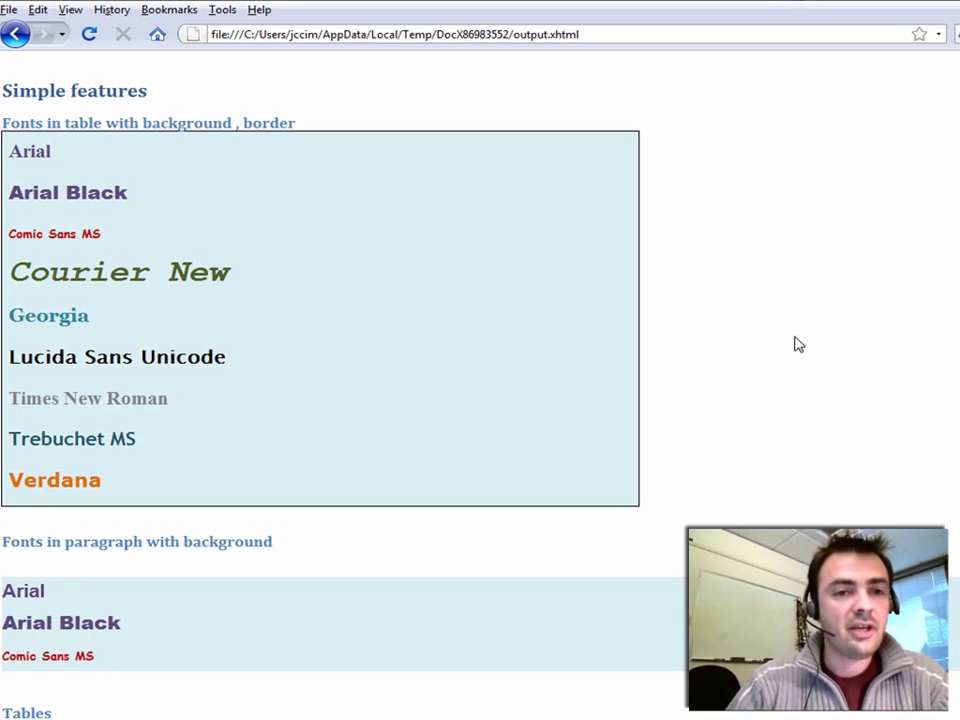
- Scroll through the rendered document from Simple features down to Images management and back
scroll(797, 344, down, 10)
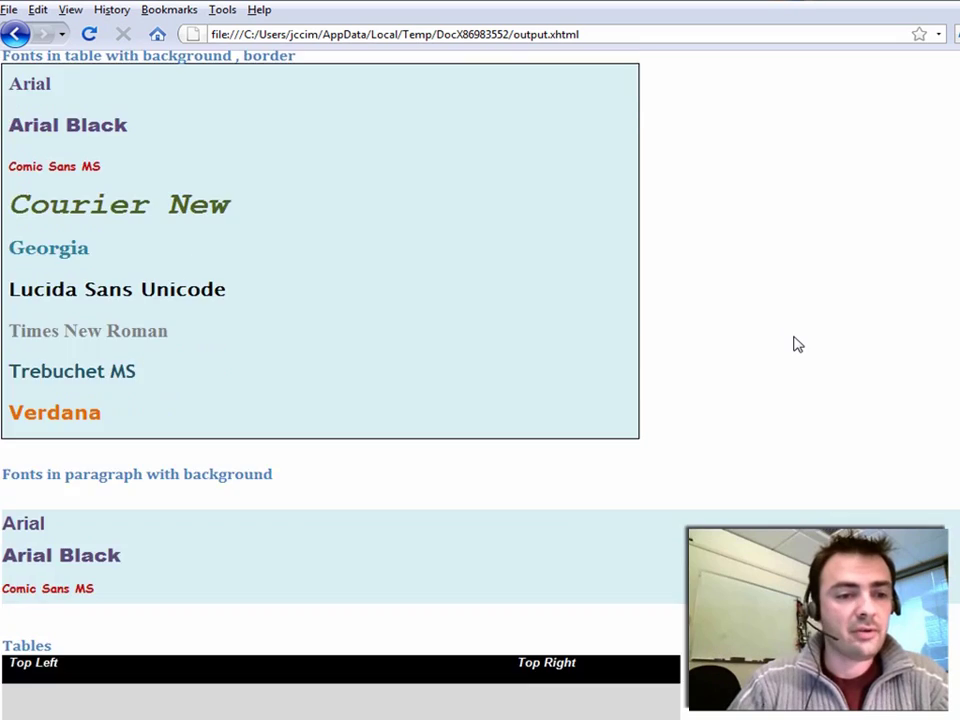
scroll(795, 346, down, 15)
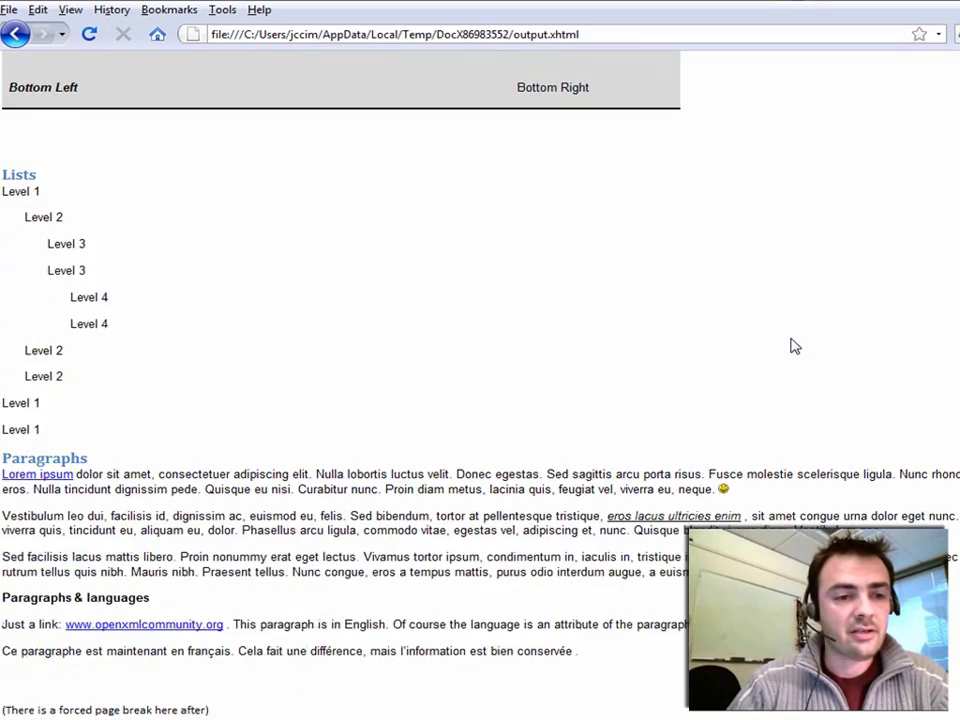
scroll(795, 346, down, 6)
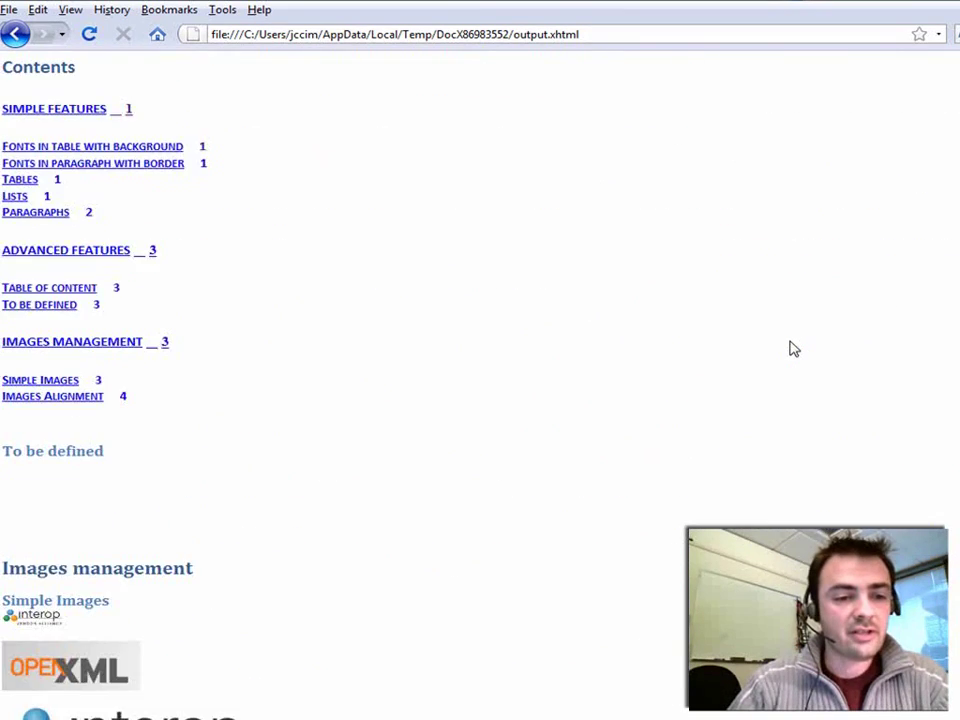
scroll(794, 349, up, 19)
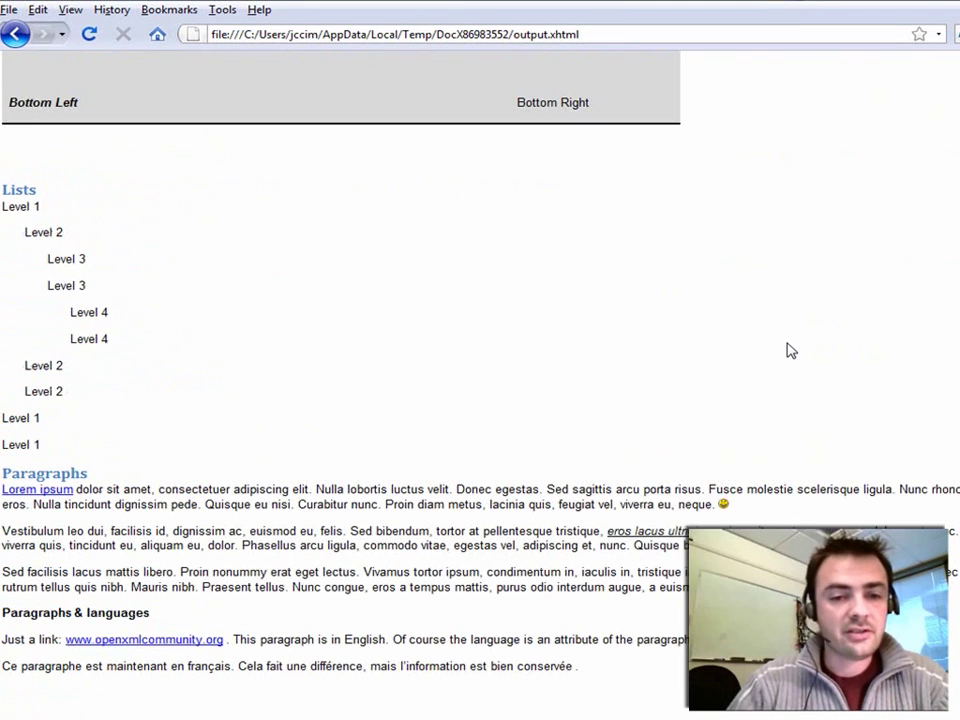
scroll(791, 350, up, 13)
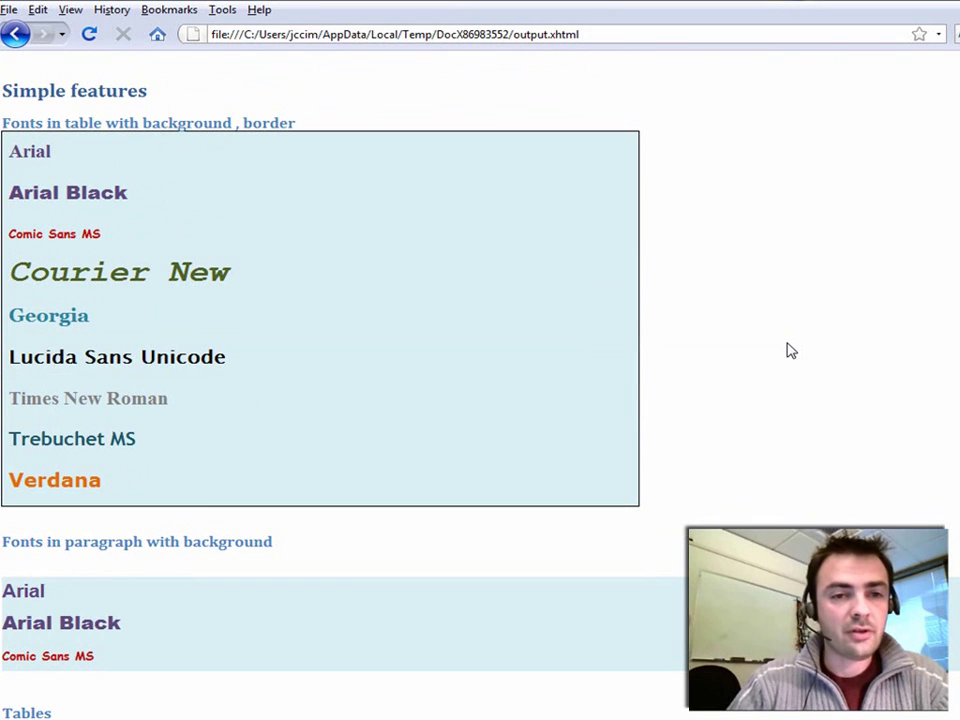
scroll(791, 350, down, 7)
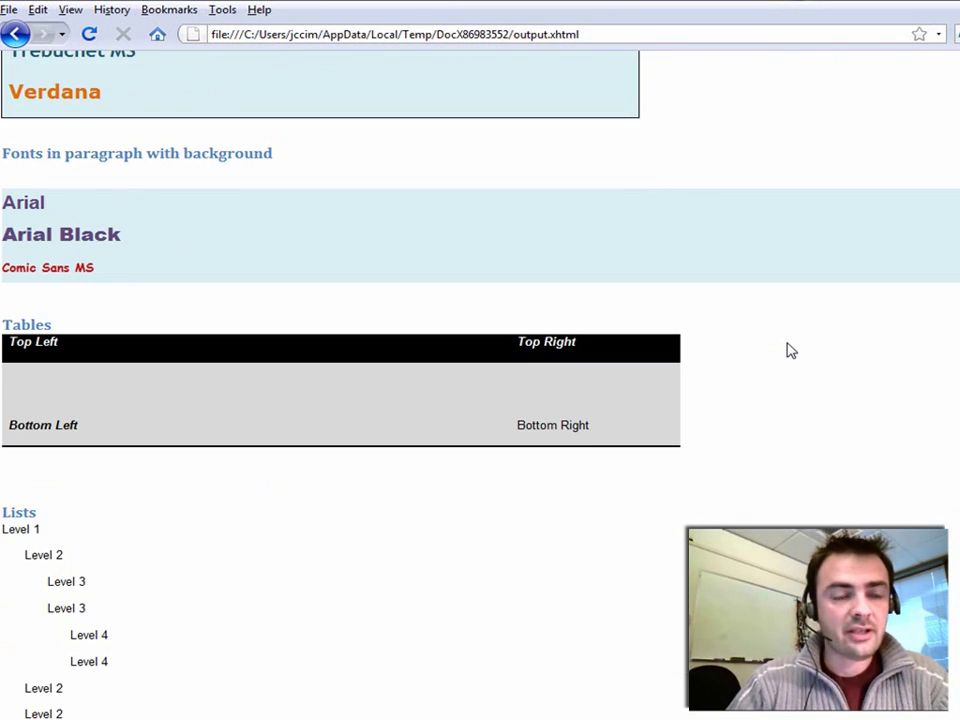
scroll(791, 350, down, 5)
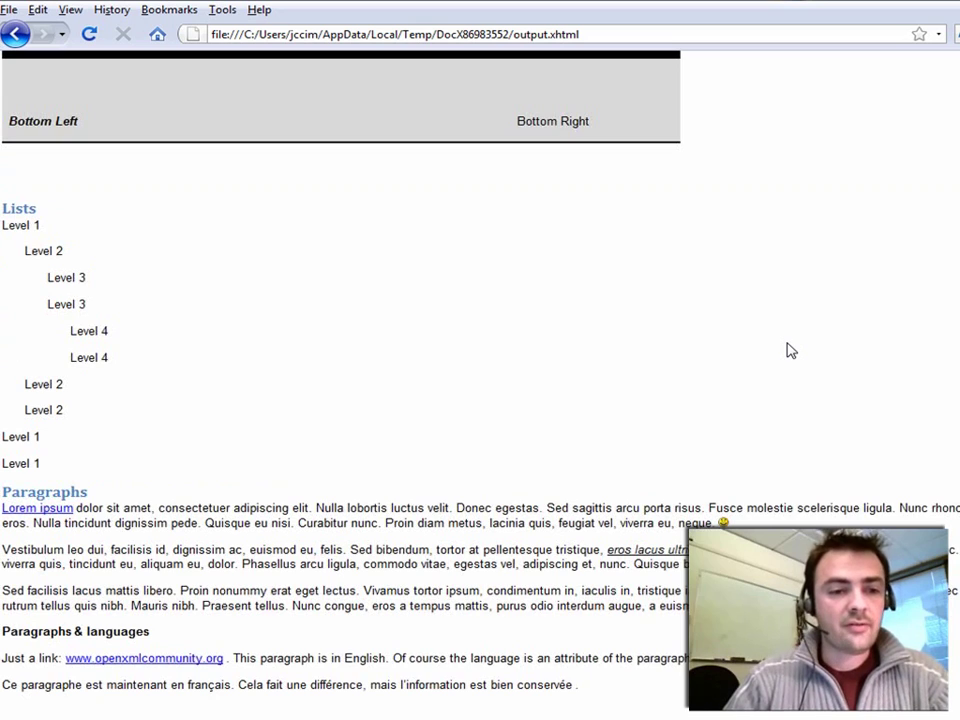
scroll(791, 350, down, 1)
scroll(791, 350, down, 20)
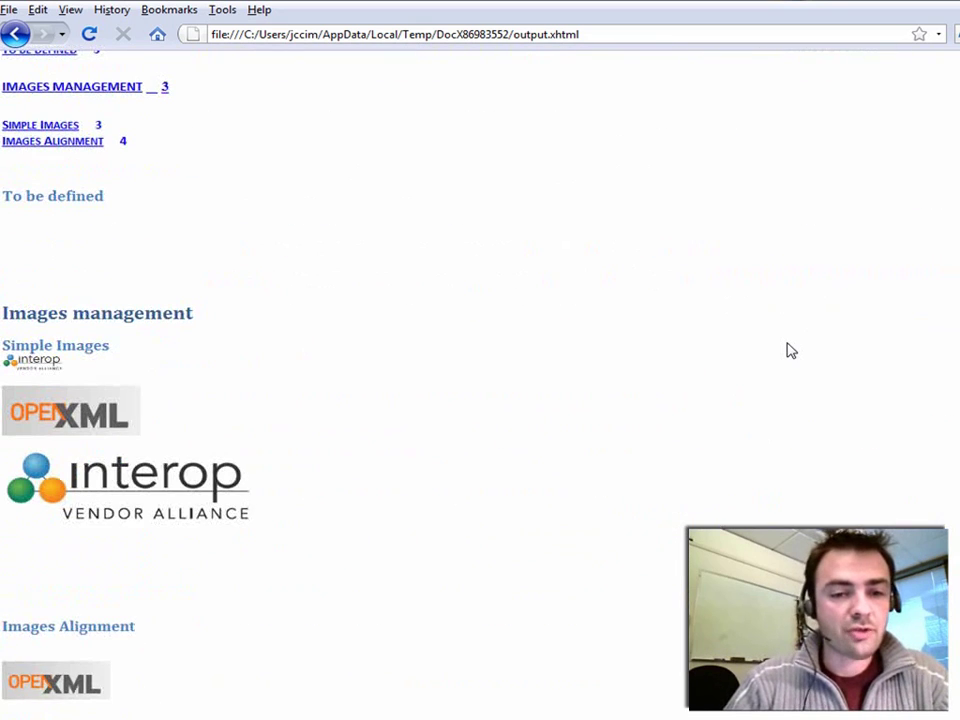
scroll(791, 350, up, 20)
scroll(791, 350, up, 4)
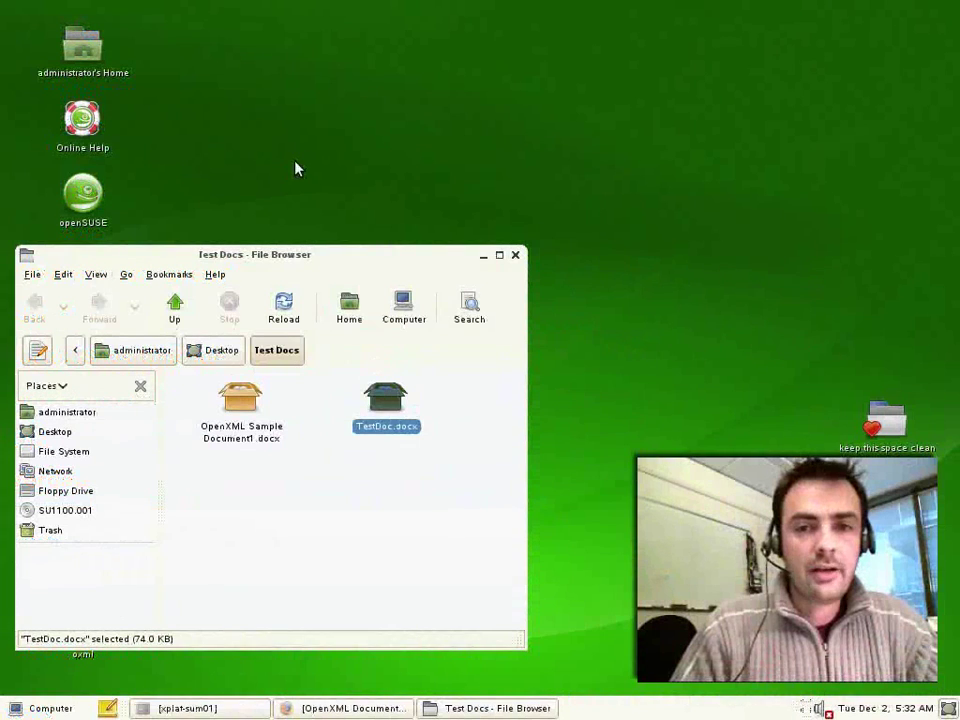
- Confirm OpenXMLViewer 1.0 is listed under Tools > Add-ons, then close the Add-ons window
click(364, 257)
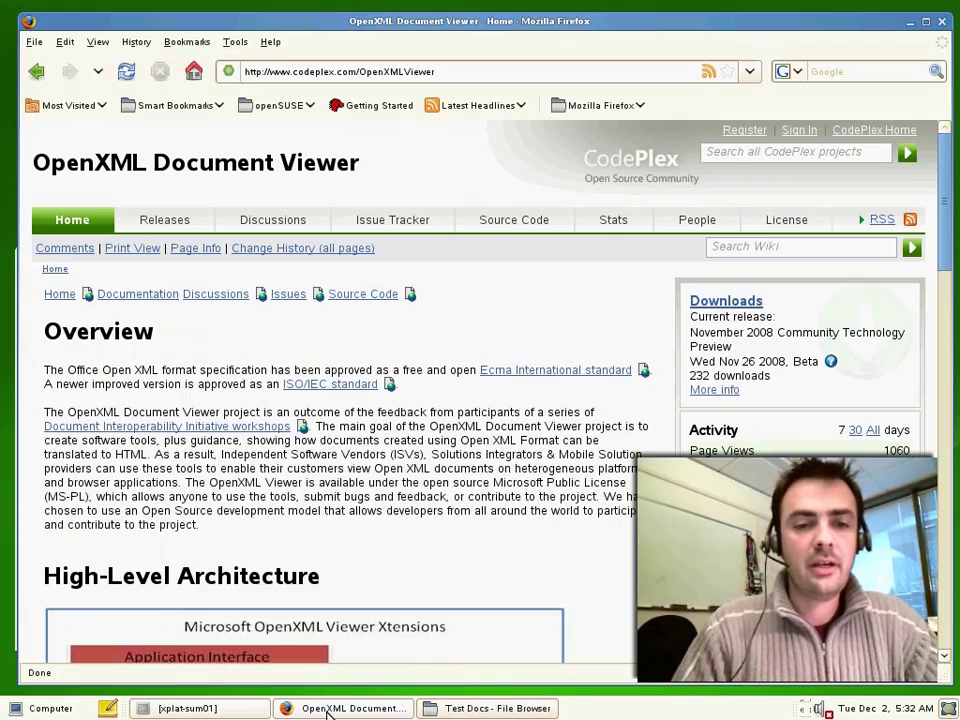
click(234, 42)
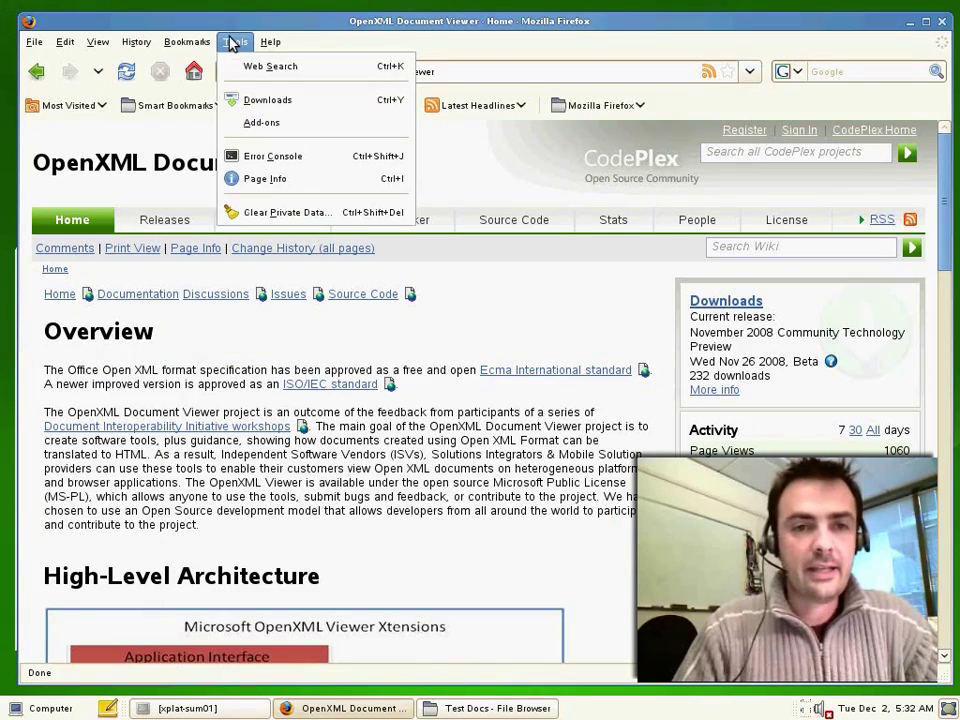
click(254, 124)
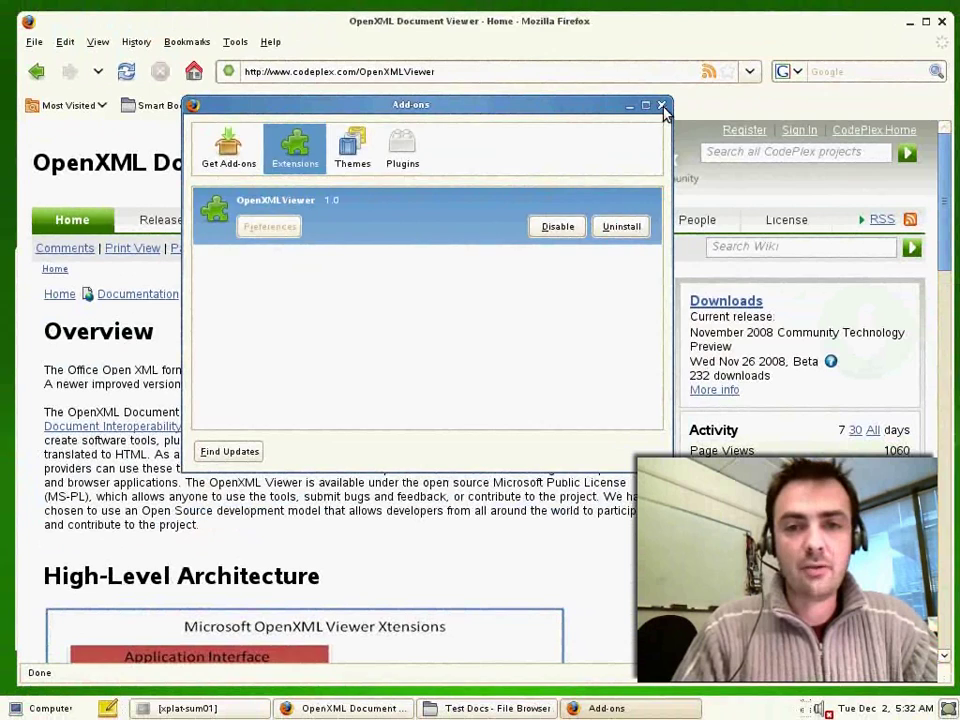
click(661, 105)
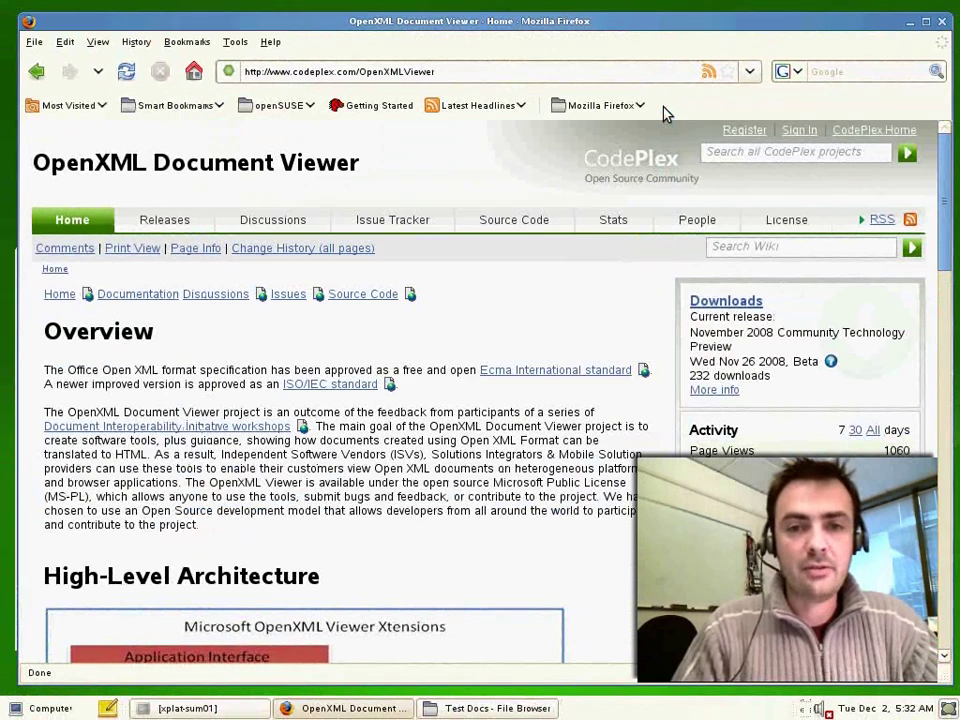
- Drag OpenXML Sample Document1.docx from Test Docs into Firefox to view it as output.xhtml
click(493, 708)
click(251, 418)
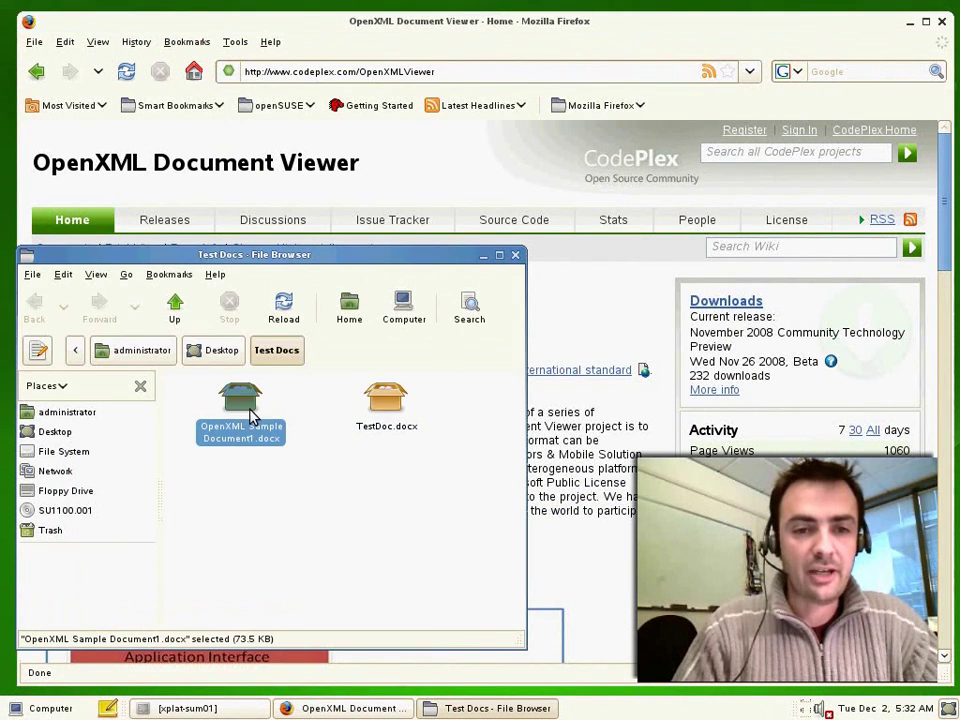
drag(240, 408, 588, 566)
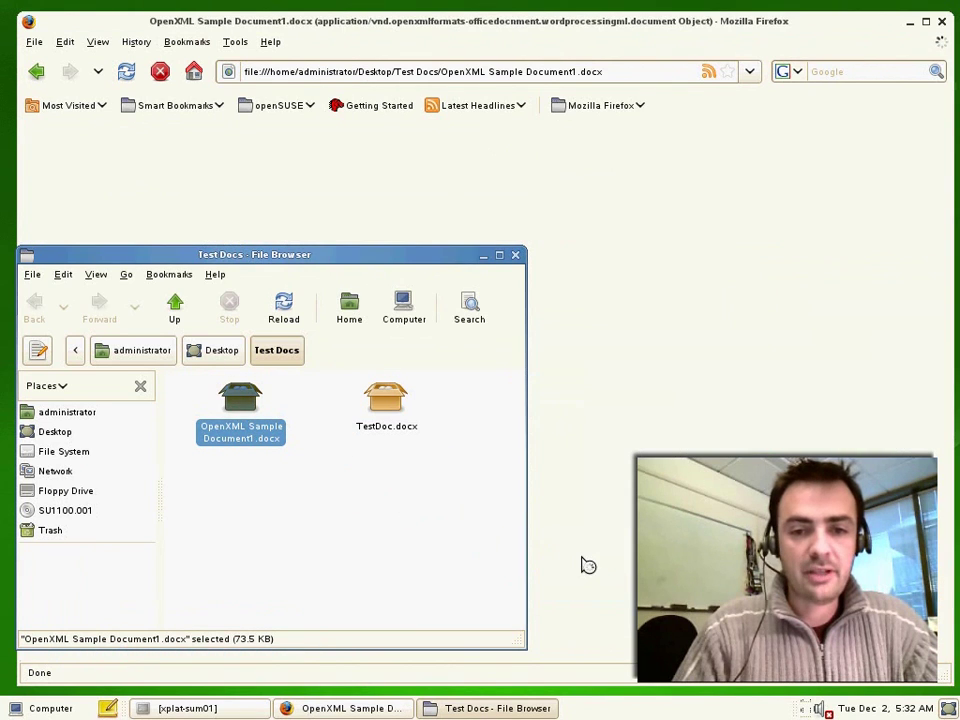
click(484, 256)
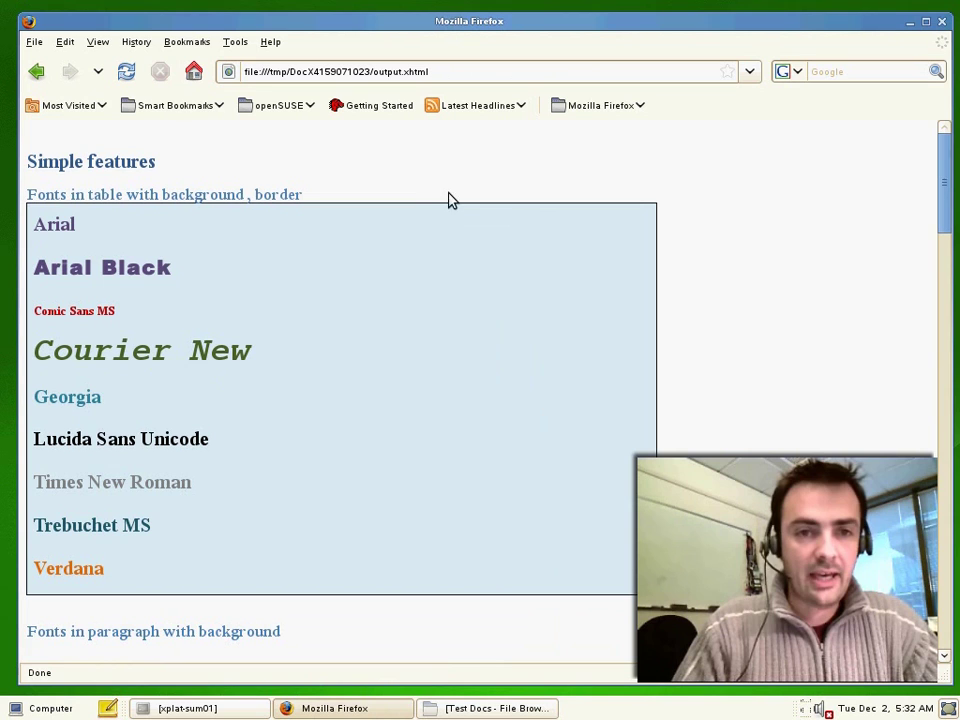